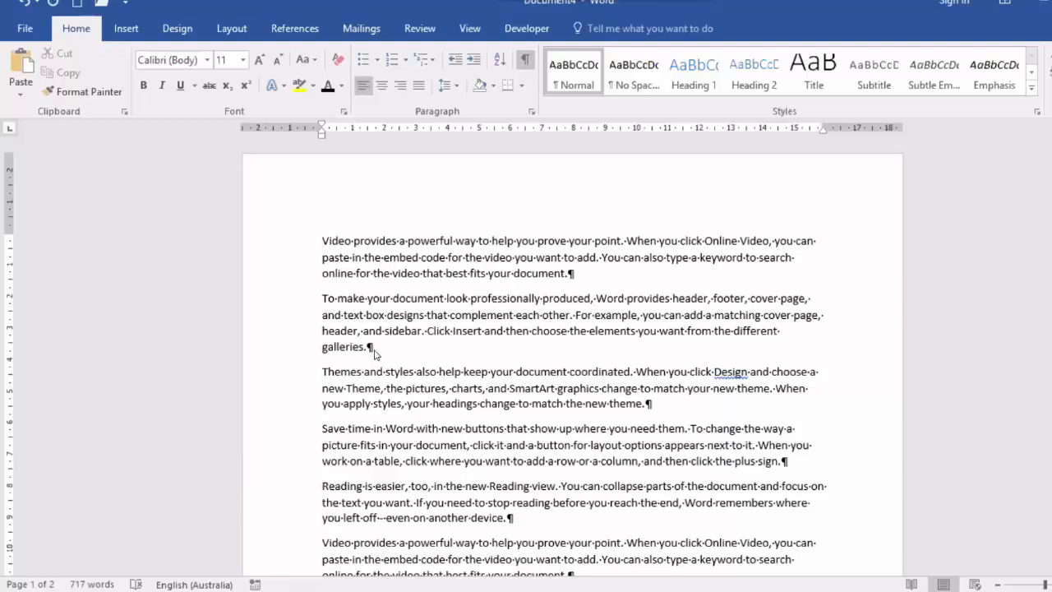
Add three empty paragraphs after the second paragraph, which ends with "galleries."
{"action": "left_click", "coordinate": [370, 347]}
{"action": "key", "text": "Return"}
{"action": "key", "text": "Return"}
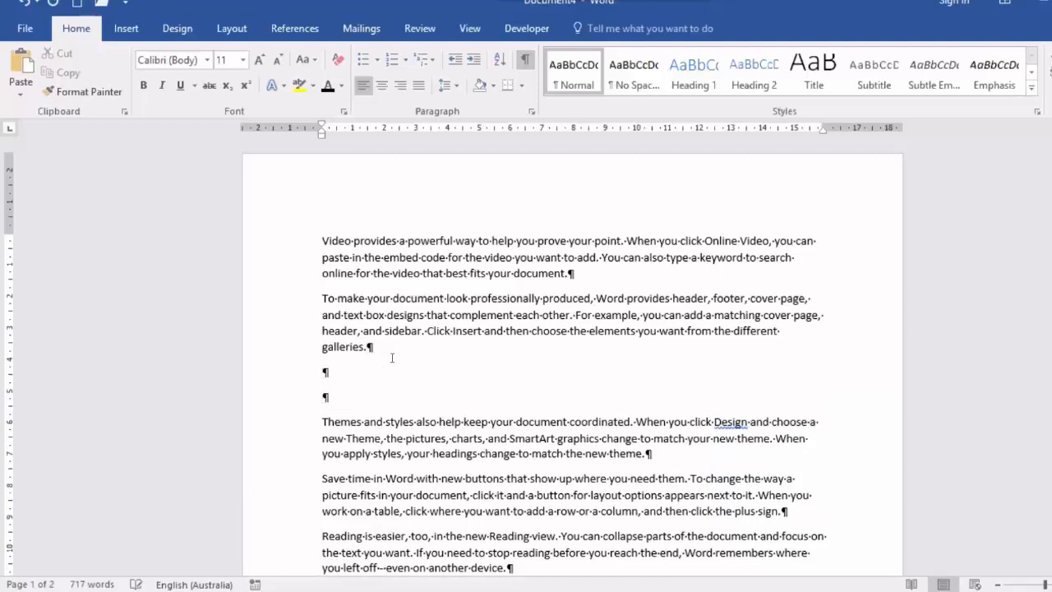
{"action": "key", "text": "Return"}
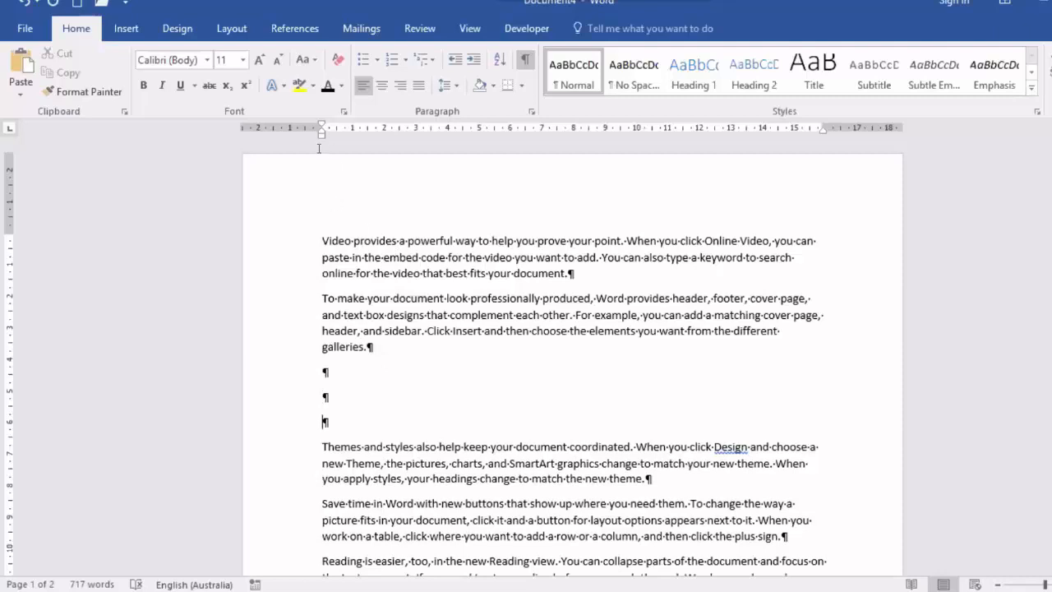
Insert the picture 100_0240 from the ayres rock adventure folder at the third empty paragraph
{"action": "left_click", "coordinate": [127, 31]}
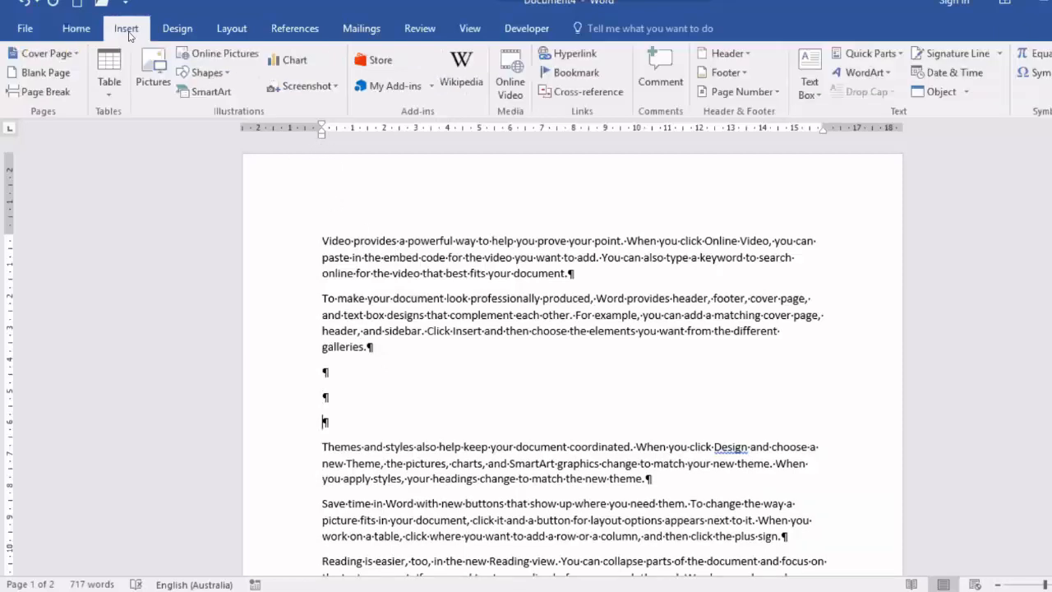
{"action": "left_click", "coordinate": [154, 67]}
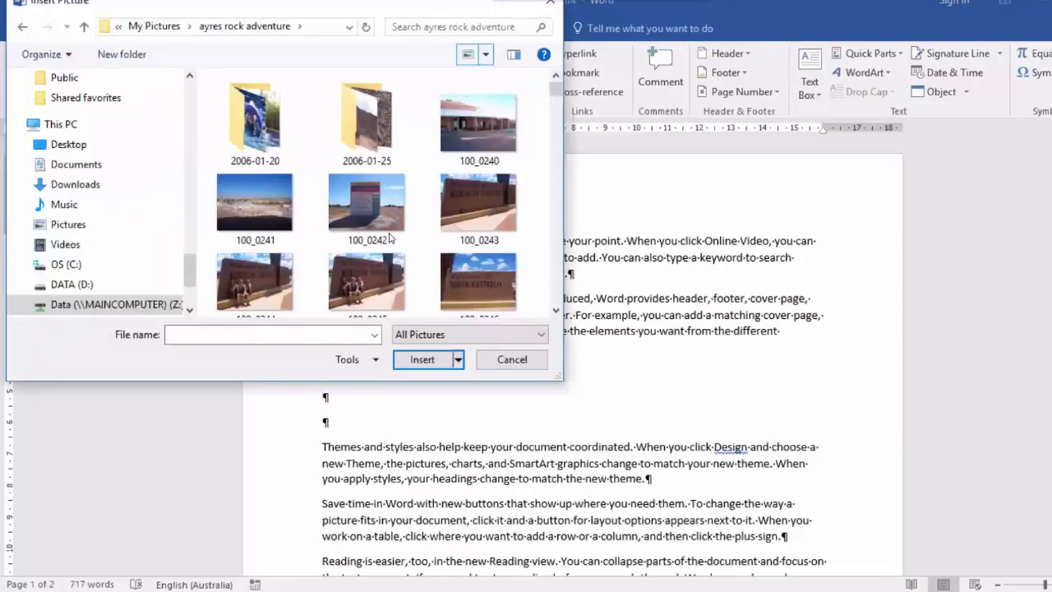
{"action": "double_click", "coordinate": [475, 130]}
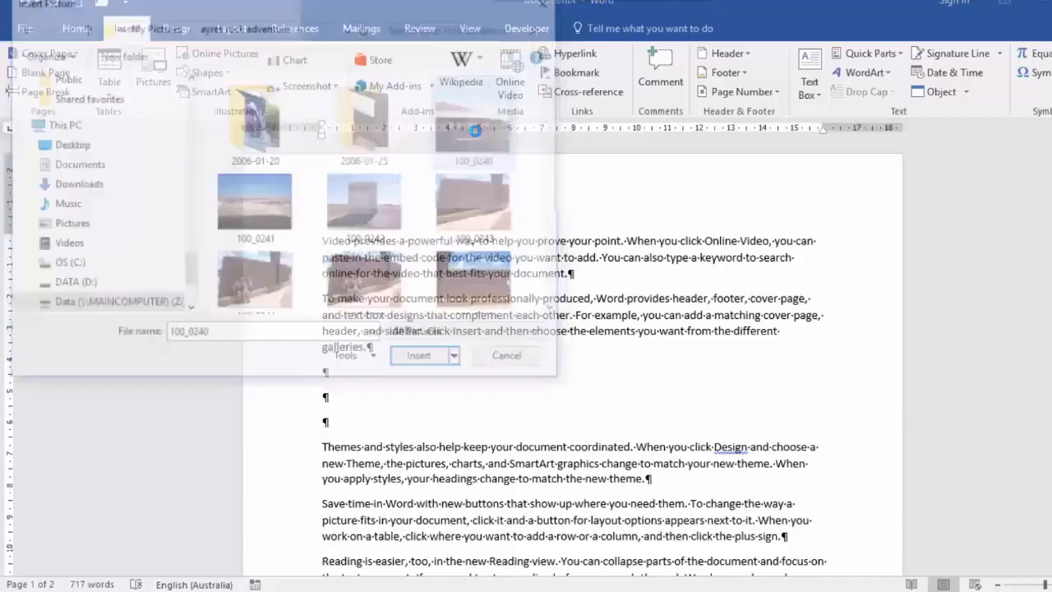
Shrink the inserted picture proportionally from its lower corner to about 11 cm wide
{"action": "scroll", "coordinate": [503, 247], "scroll_direction": "down", "scroll_amount": 2}
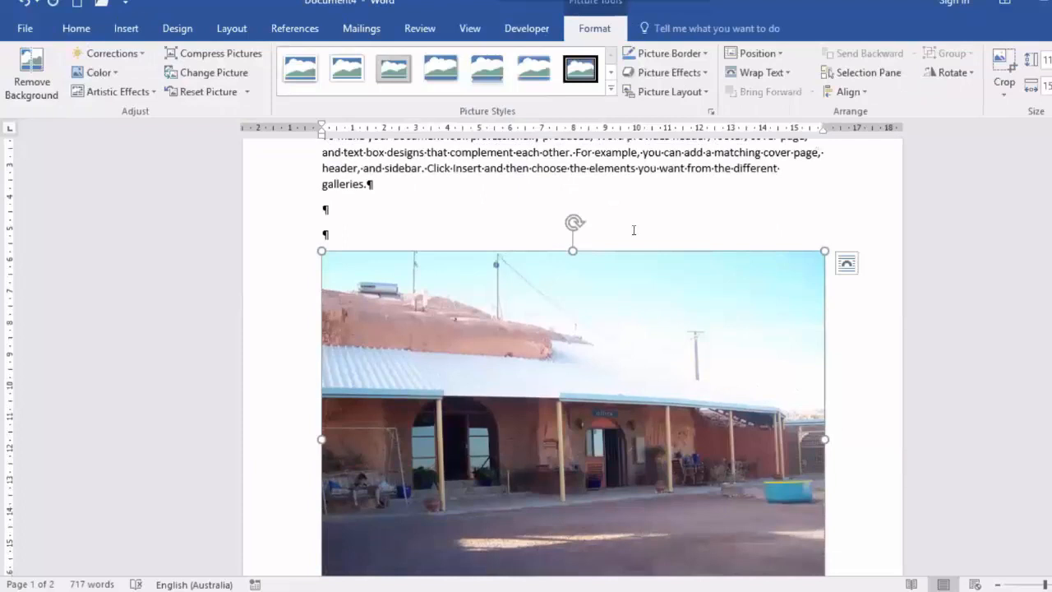
{"action": "scroll", "coordinate": [638, 251], "scroll_direction": "down", "scroll_amount": 3}
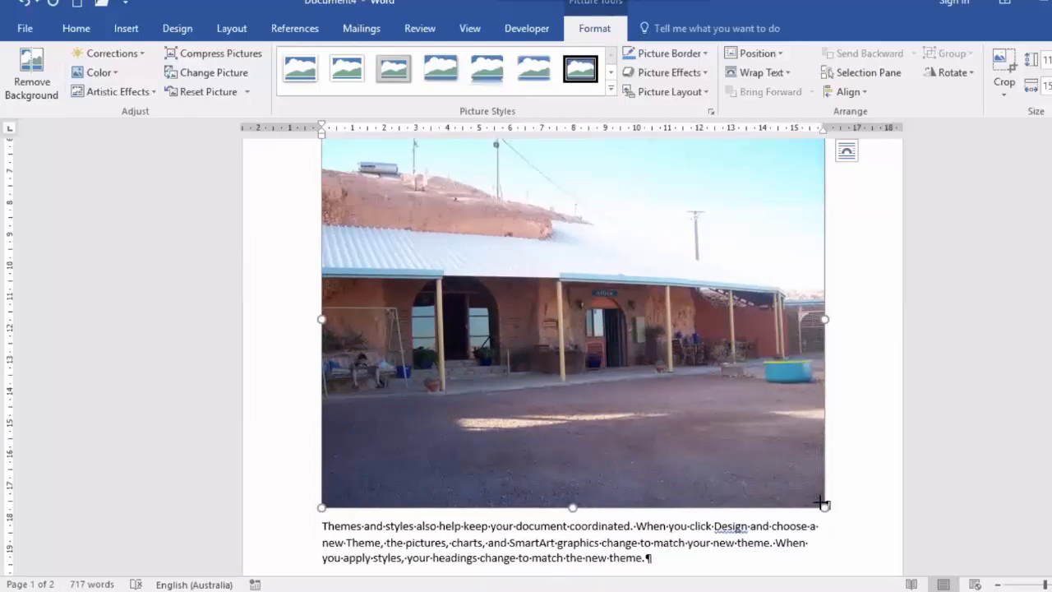
{"action": "left_click_drag", "start_coordinate": [823, 503], "coordinate": [820, 501]}
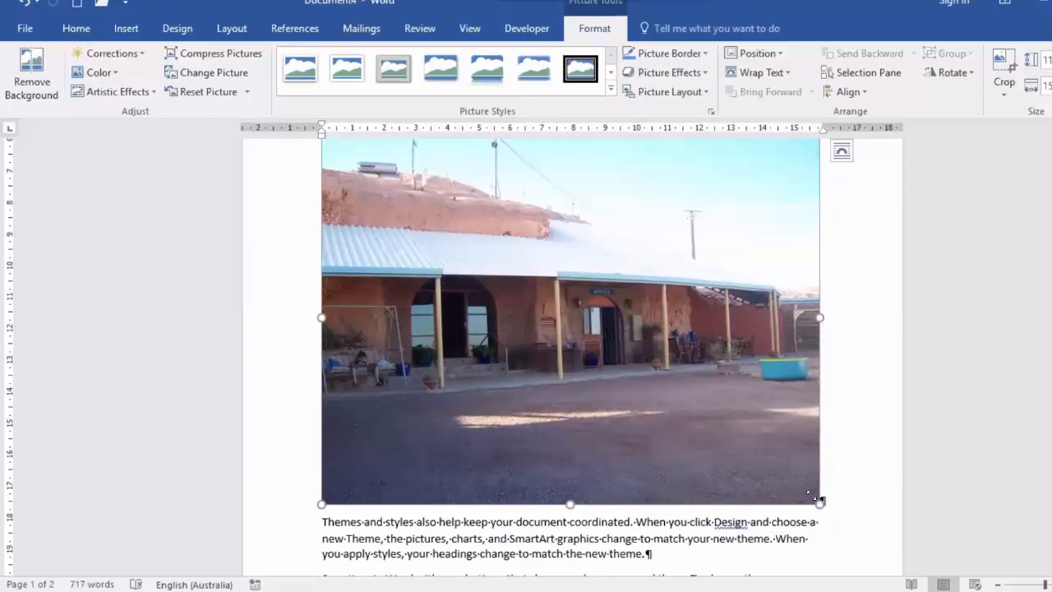
{"action": "left_click_drag", "start_coordinate": [815, 498], "coordinate": [721, 422]}
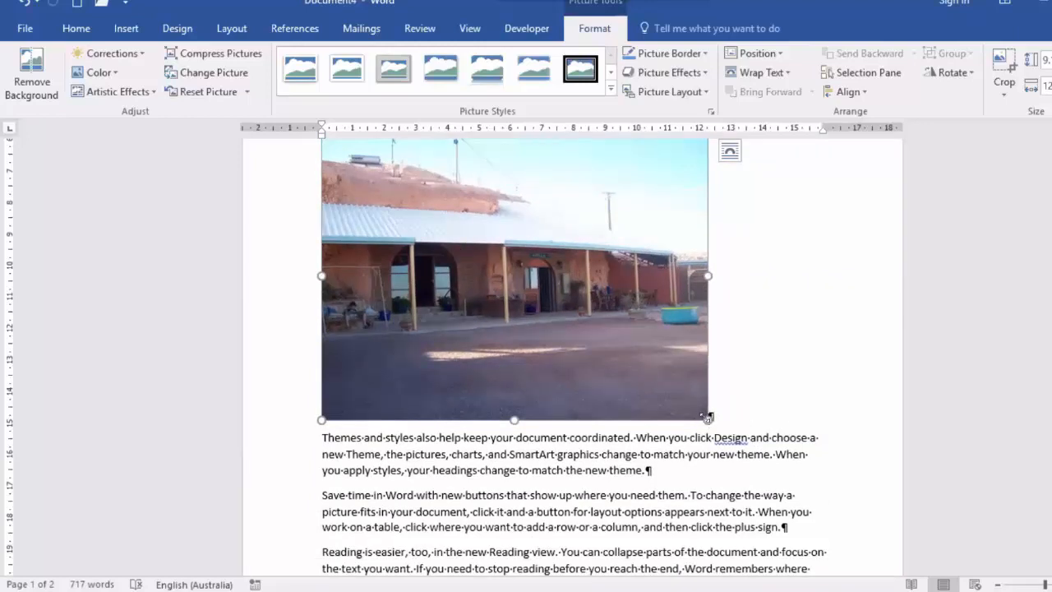
{"action": "left_click_drag", "start_coordinate": [668, 390], "coordinate": [668, 389]}
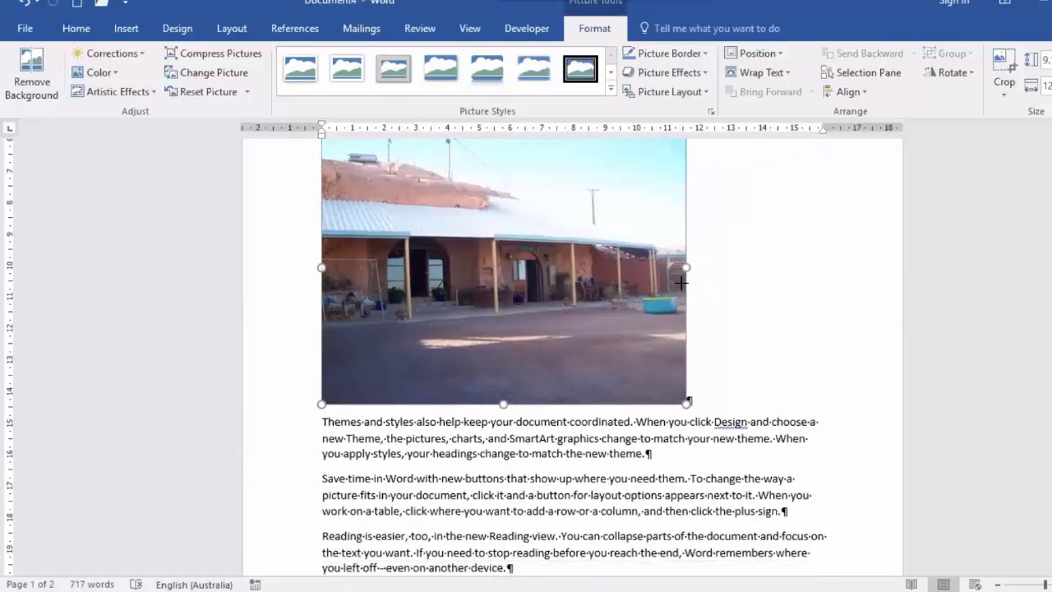
Delete the two empty paragraphs above the picture
{"action": "scroll", "coordinate": [666, 256], "scroll_direction": "up", "scroll_amount": 6}
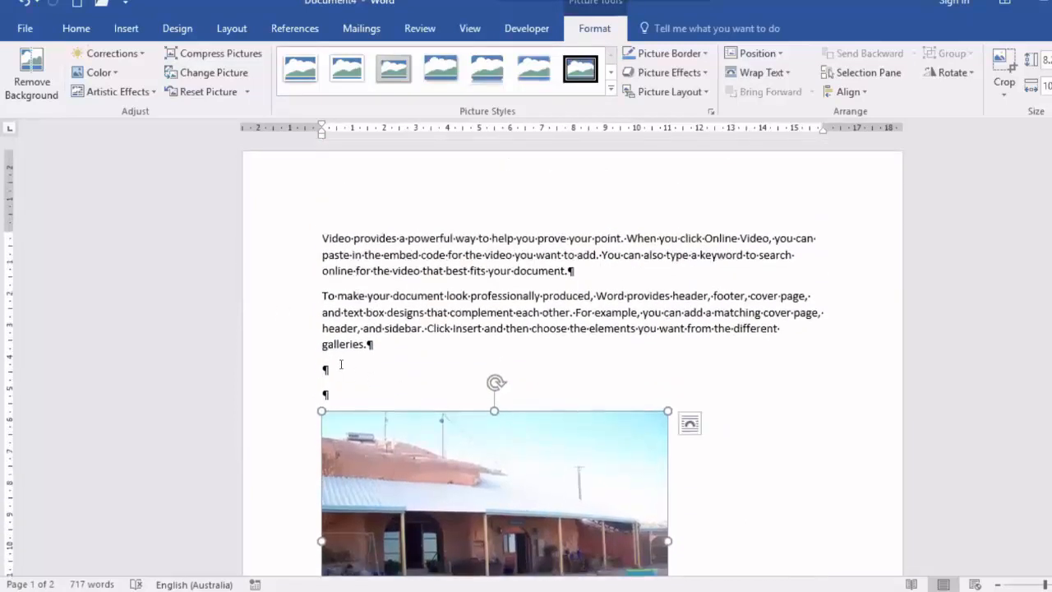
{"action": "left_click", "coordinate": [394, 388]}
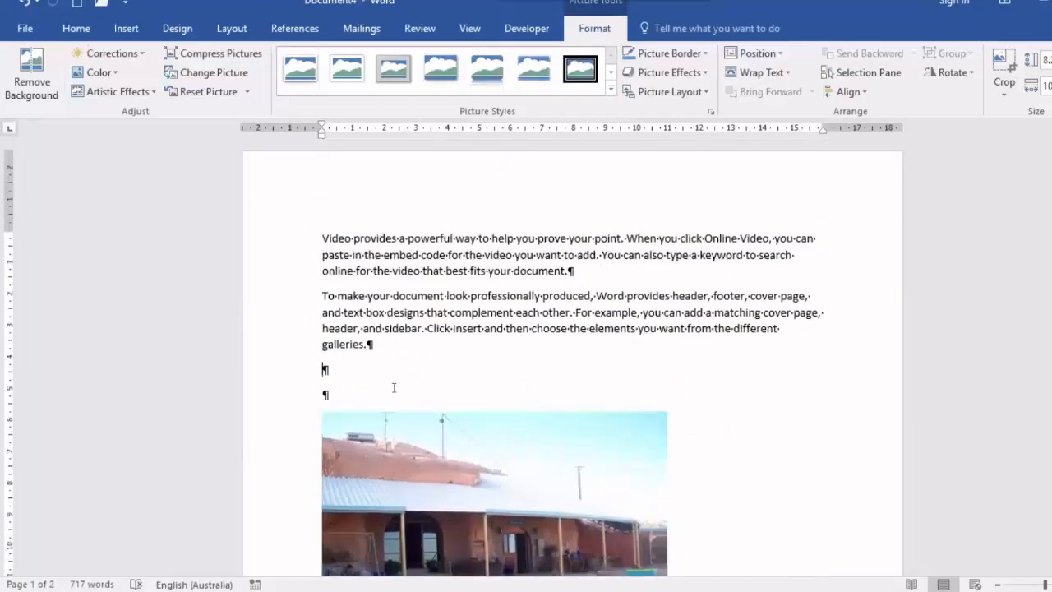
{"action": "key", "text": "Delete"}
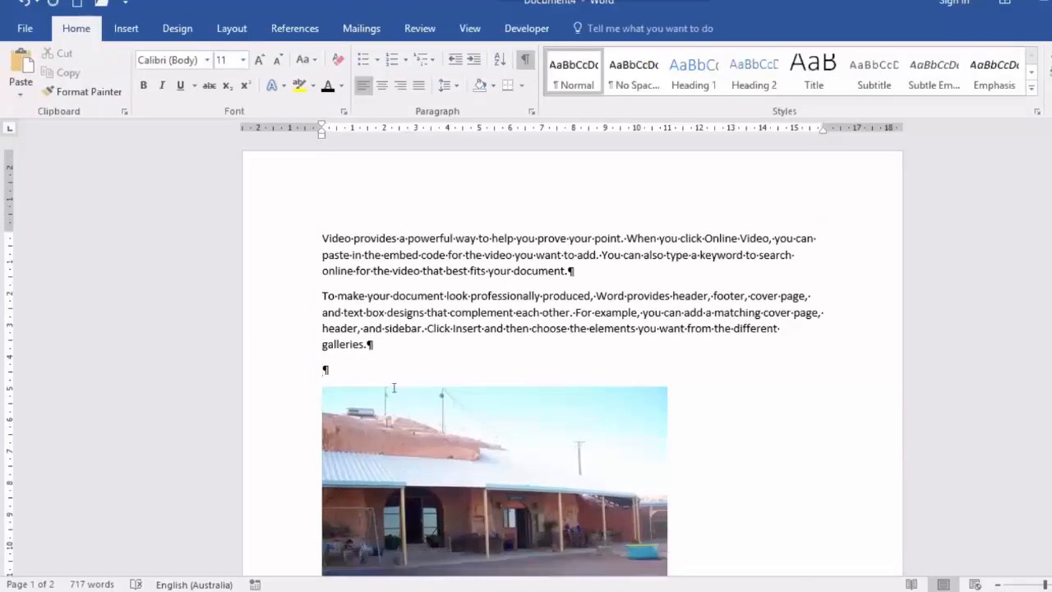
{"action": "key", "text": "Delete"}
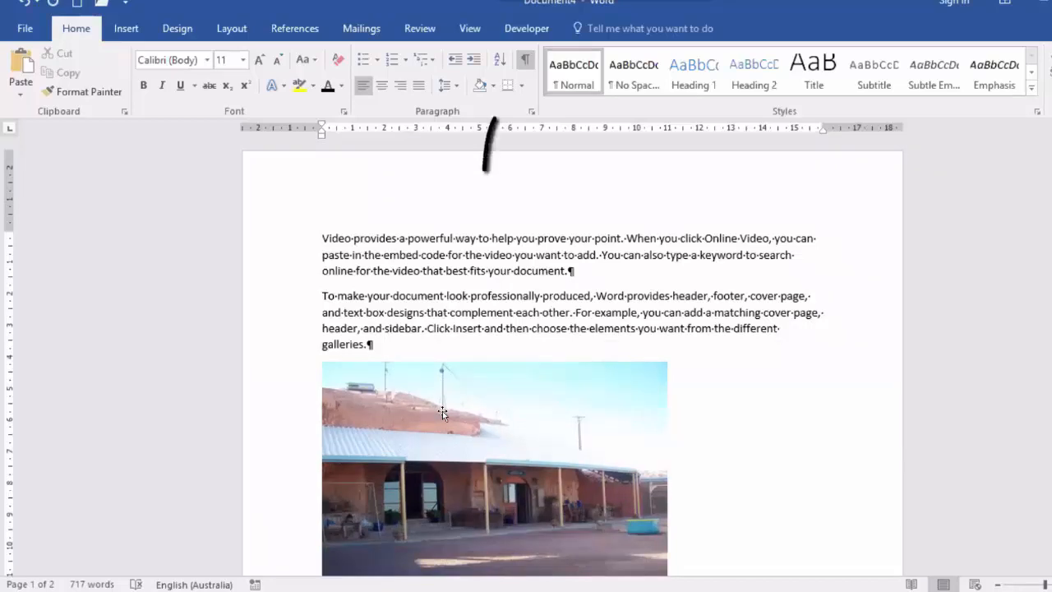
Preview the Double Frame, Black and Metal Frame picture styles on the photo
{"action": "left_click", "coordinate": [442, 411]}
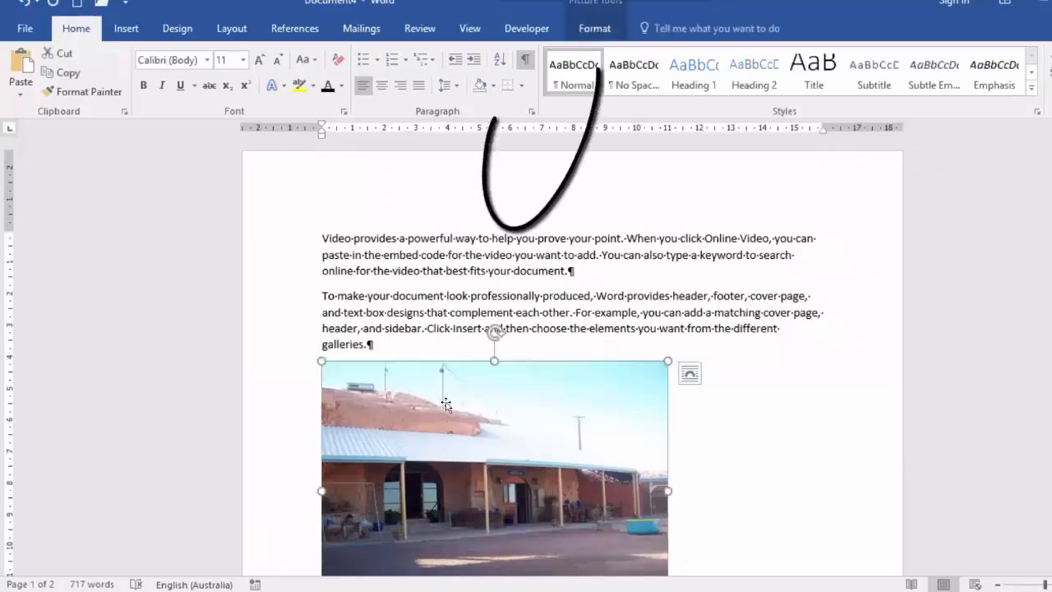
{"action": "left_click", "coordinate": [604, 34]}
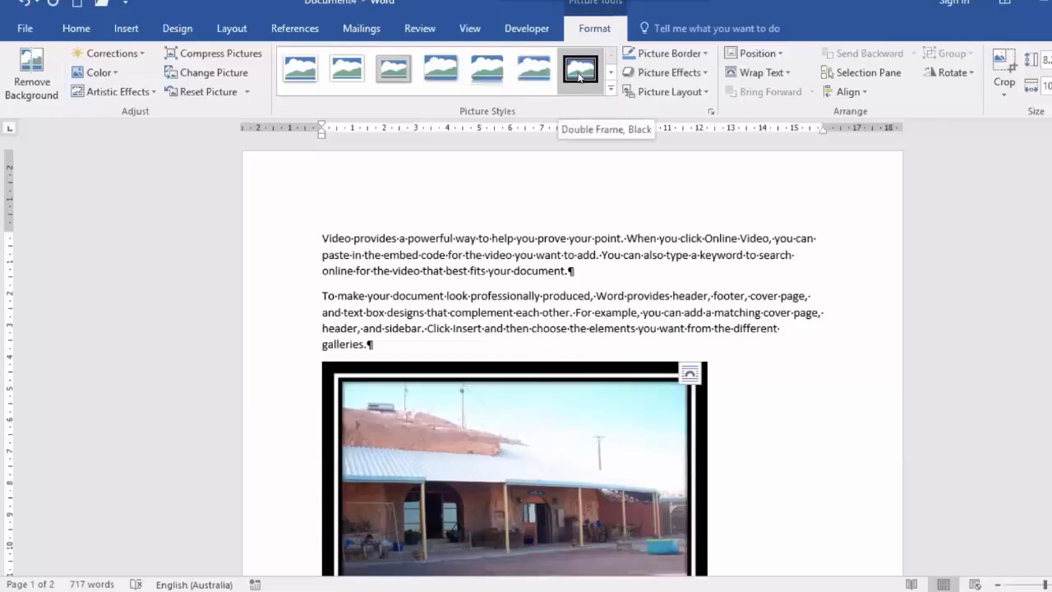
{"action": "left_click", "coordinate": [580, 74]}
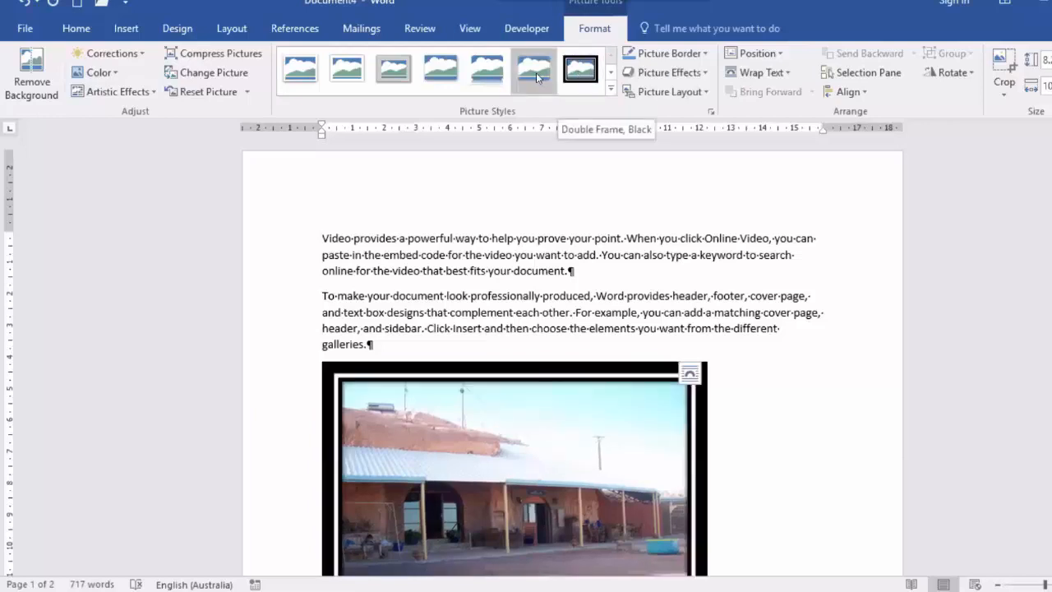
{"action": "left_click", "coordinate": [401, 78]}
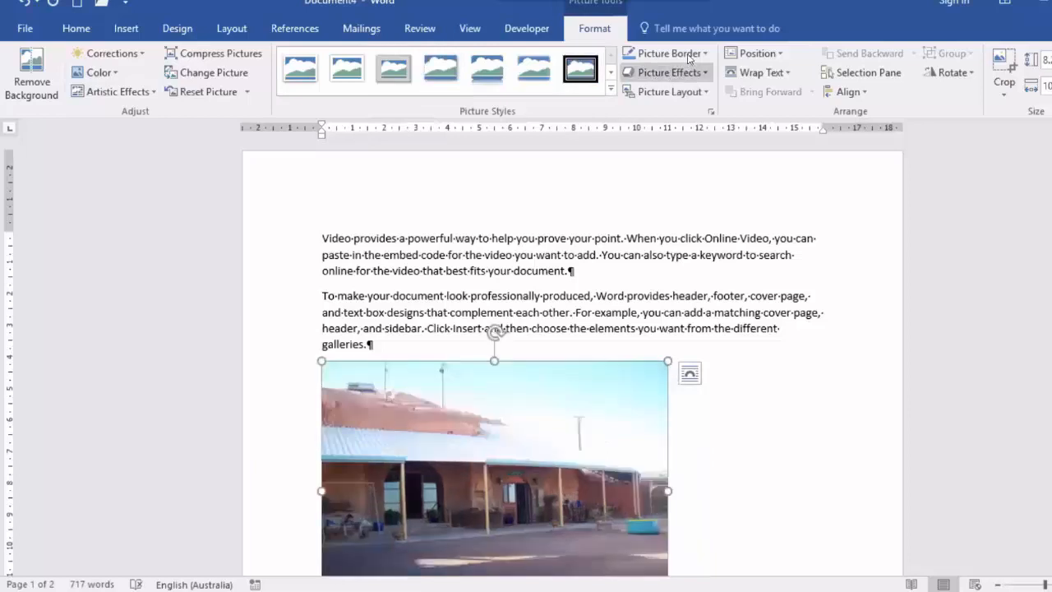
Give the picture a border with a weight of 2¼ pt
{"action": "left_click", "coordinate": [689, 54]}
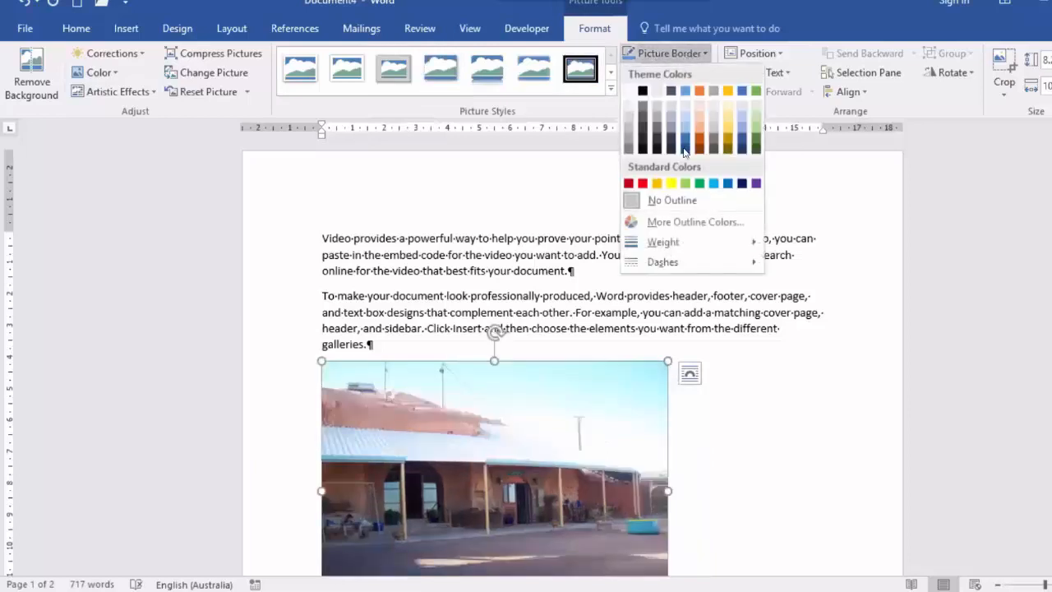
{"action": "mouse_move", "coordinate": [691, 242]}
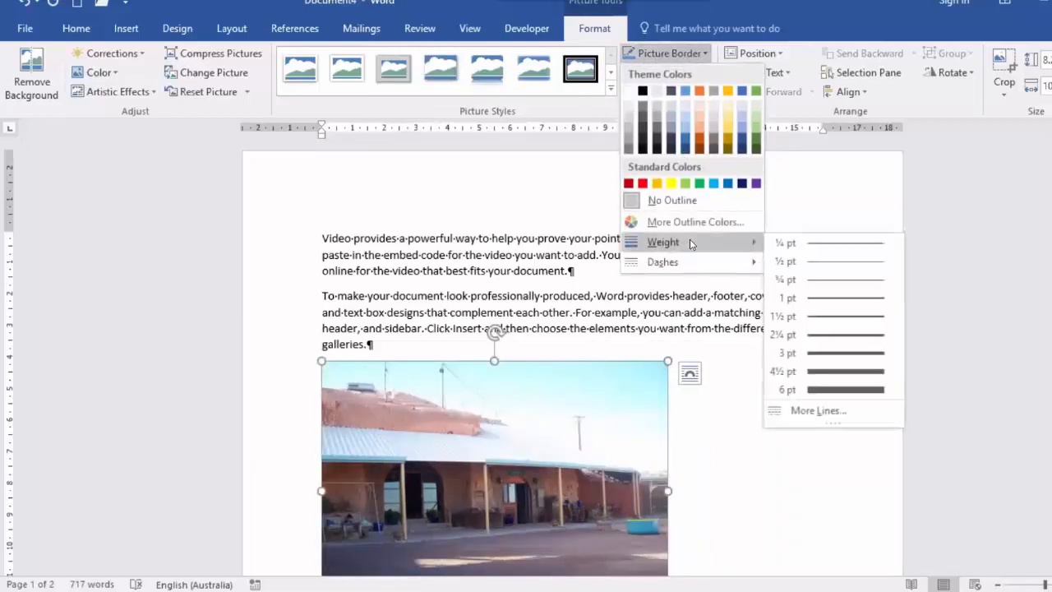
{"action": "left_click", "coordinate": [874, 337]}
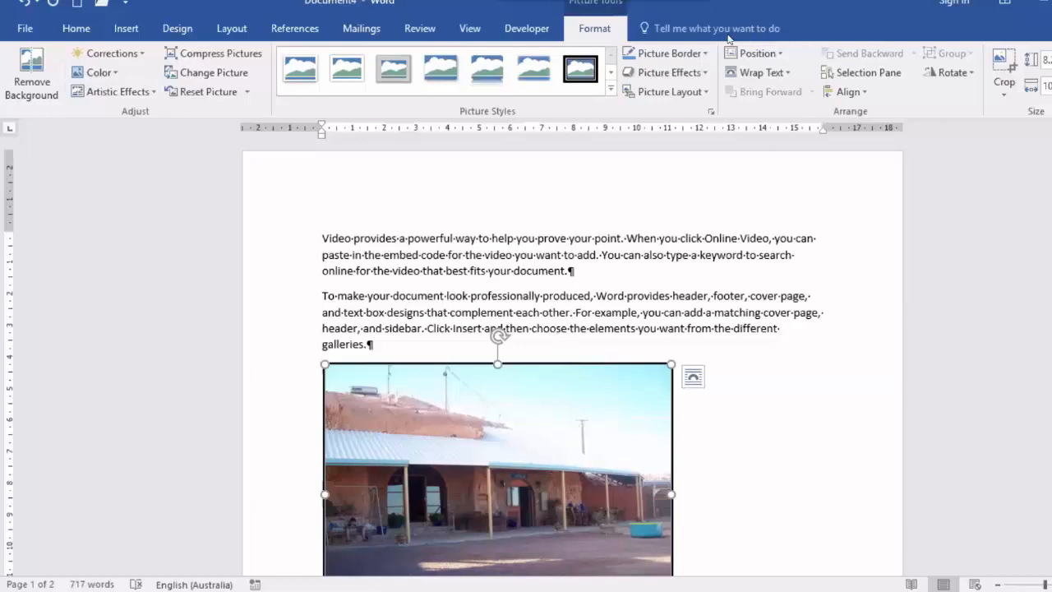
Apply the top-left text-wrapping position to the picture, and move it beside the "Save time in Word" paragraph near the left margin
{"action": "left_click", "coordinate": [780, 55]}
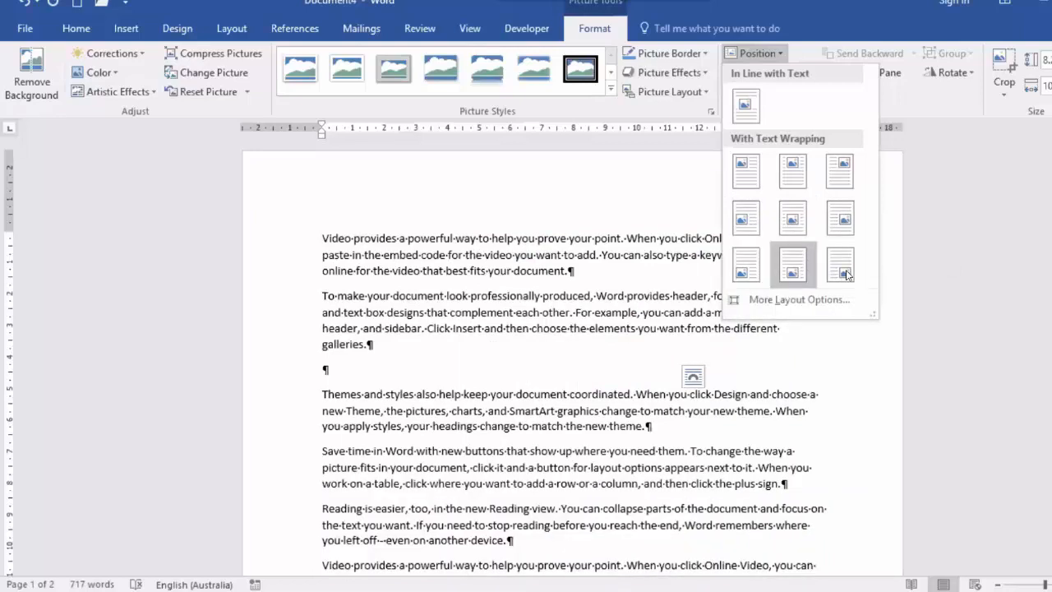
{"action": "left_click", "coordinate": [750, 180]}
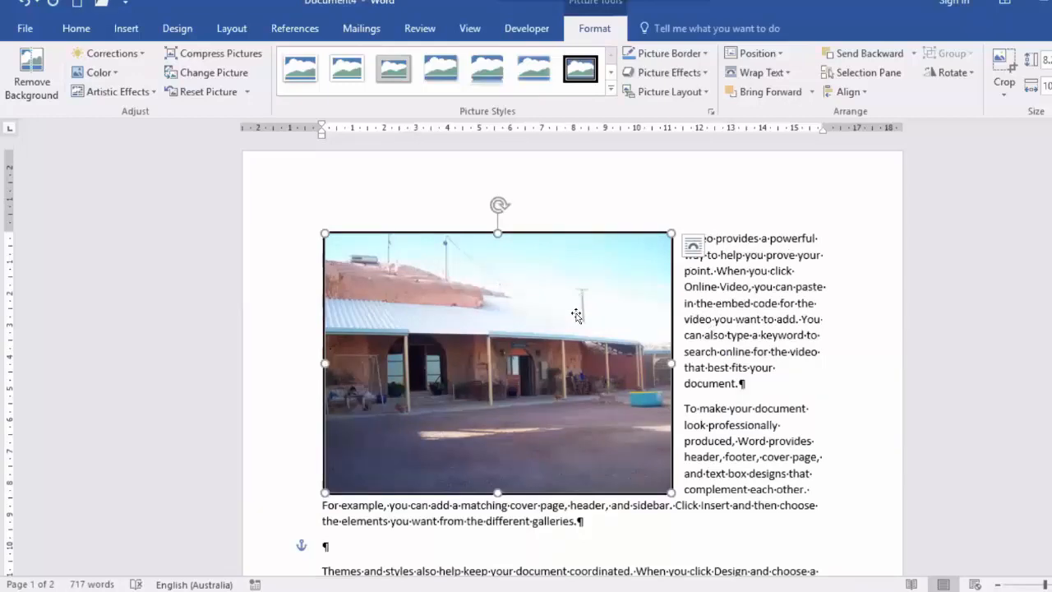
{"action": "left_click_drag", "start_coordinate": [538, 356], "coordinate": [835, 459]}
{"action": "scroll", "coordinate": [417, 10], "scroll_direction": "down", "scroll_amount": 5}
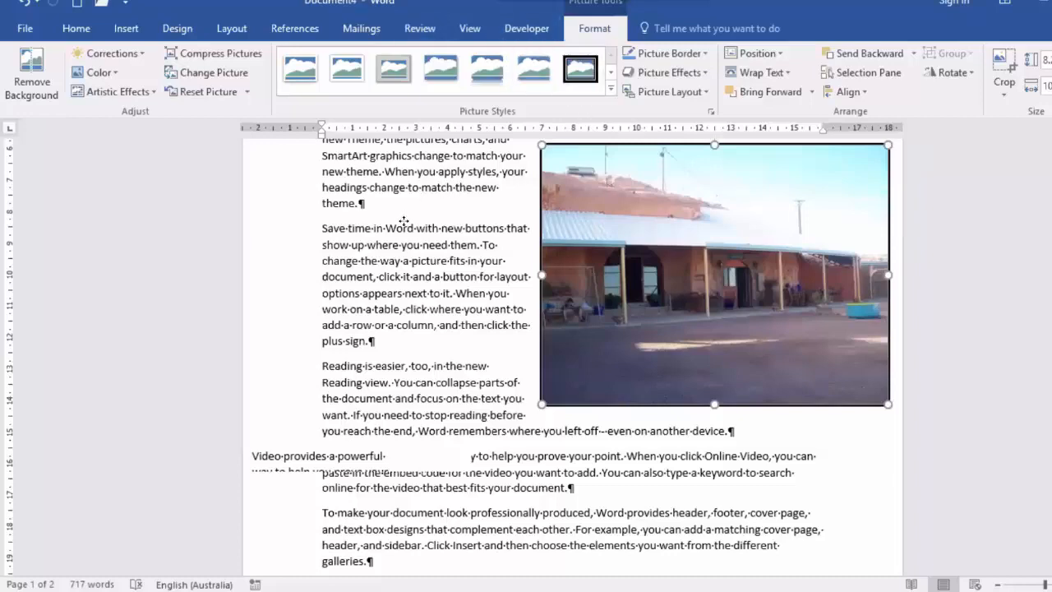
{"action": "mouse_move", "coordinate": [693, 214]}
{"action": "left_mouse_down"}
{"action": "mouse_move", "coordinate": [494, 244]}
{"action": "mouse_move", "coordinate": [689, 215]}
{"action": "left_mouse_up"}
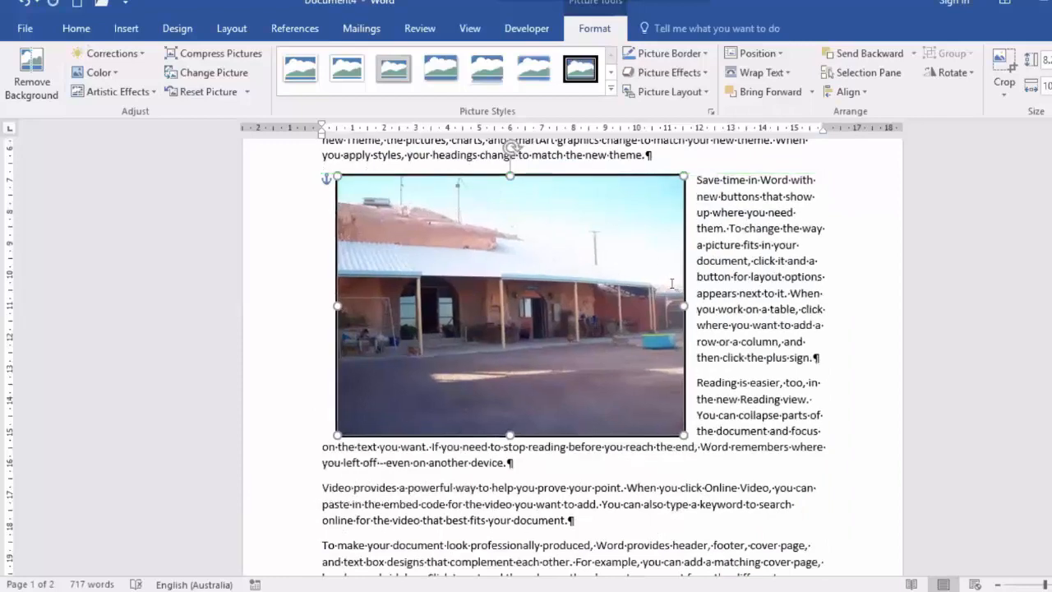
{"action": "scroll", "coordinate": [654, 262], "scroll_direction": "up", "scroll_amount": 3}
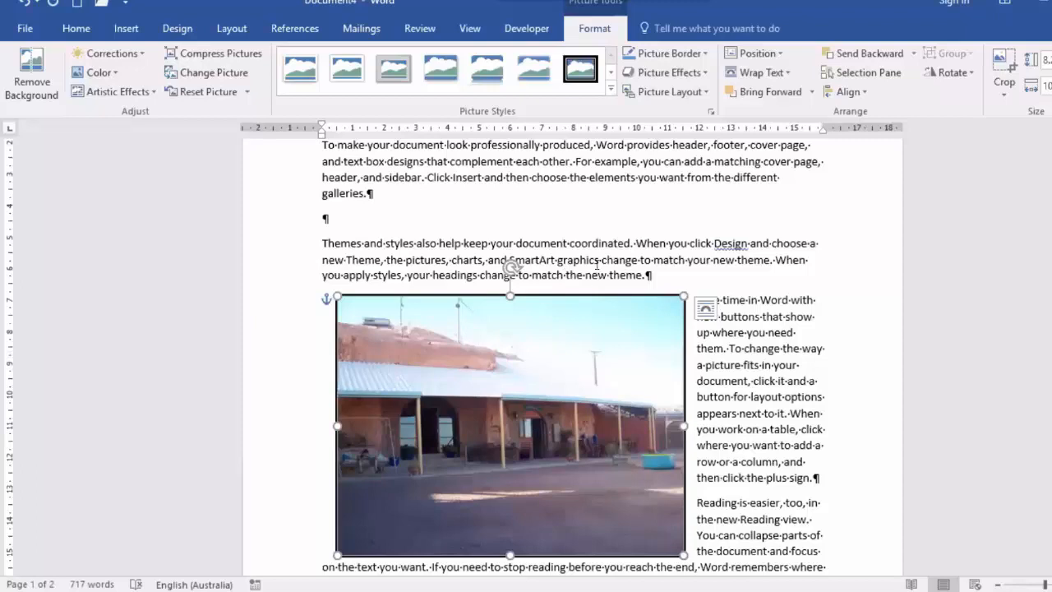
{"action": "left_click", "coordinate": [670, 271]}
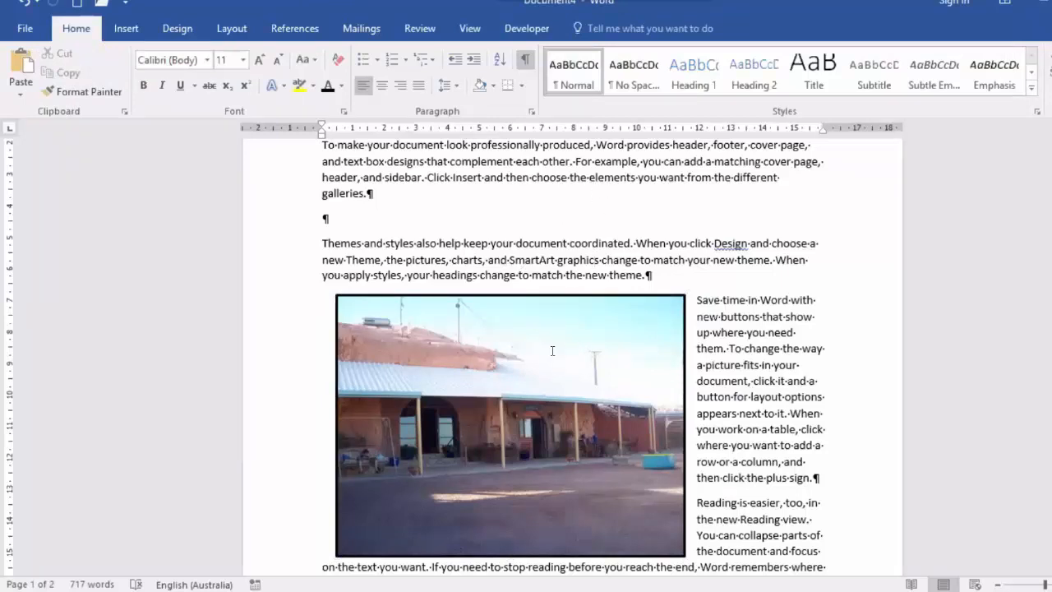
Compress only this picture to the Web (150 ppi) resolution, deleting its cropped areas
{"action": "left_click", "coordinate": [553, 349]}
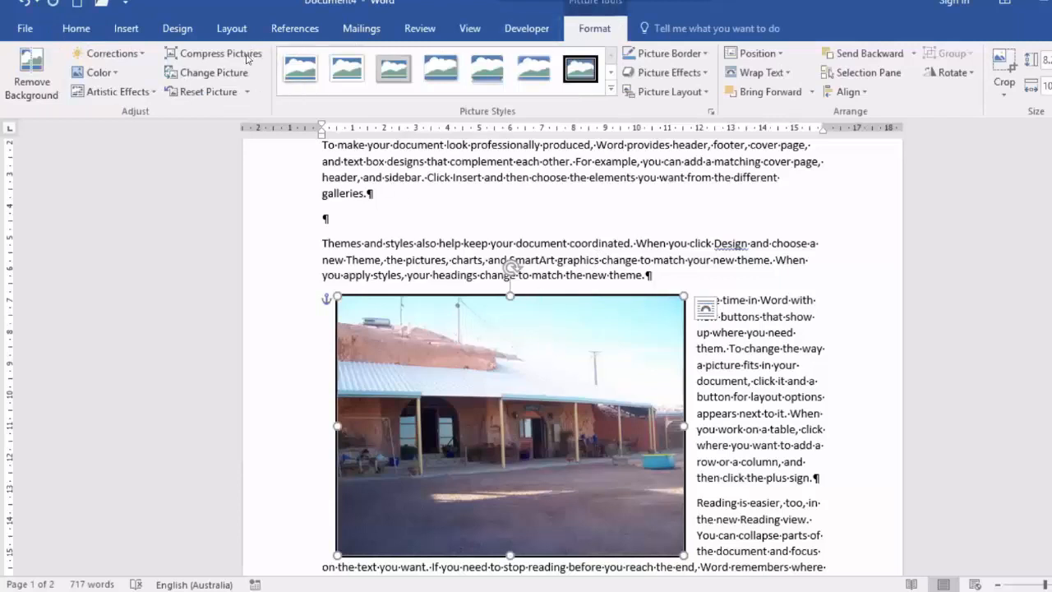
{"action": "left_click", "coordinate": [221, 53]}
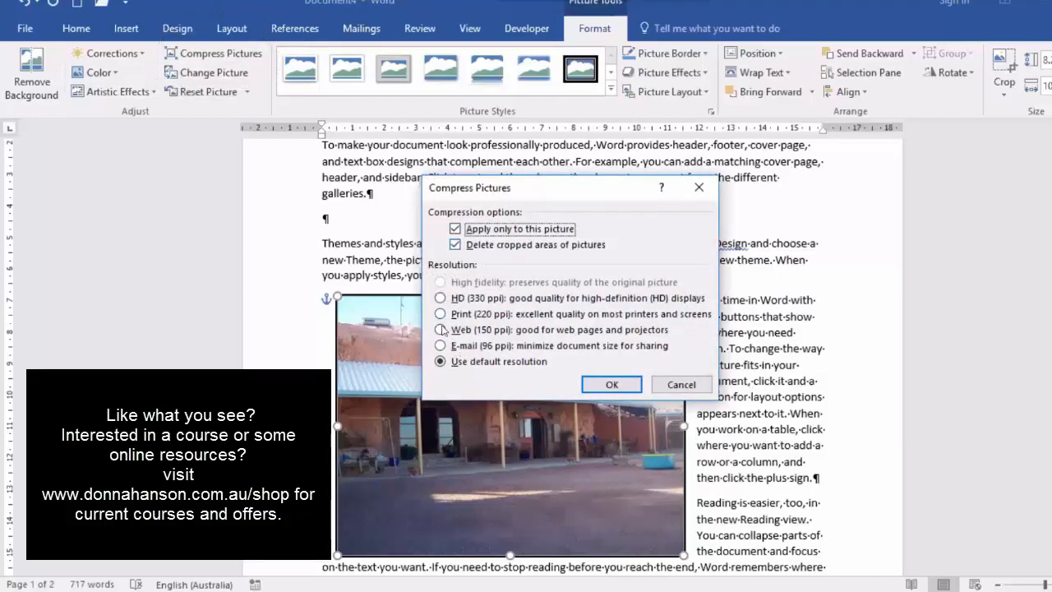
{"action": "key", "text": "alt+w"}
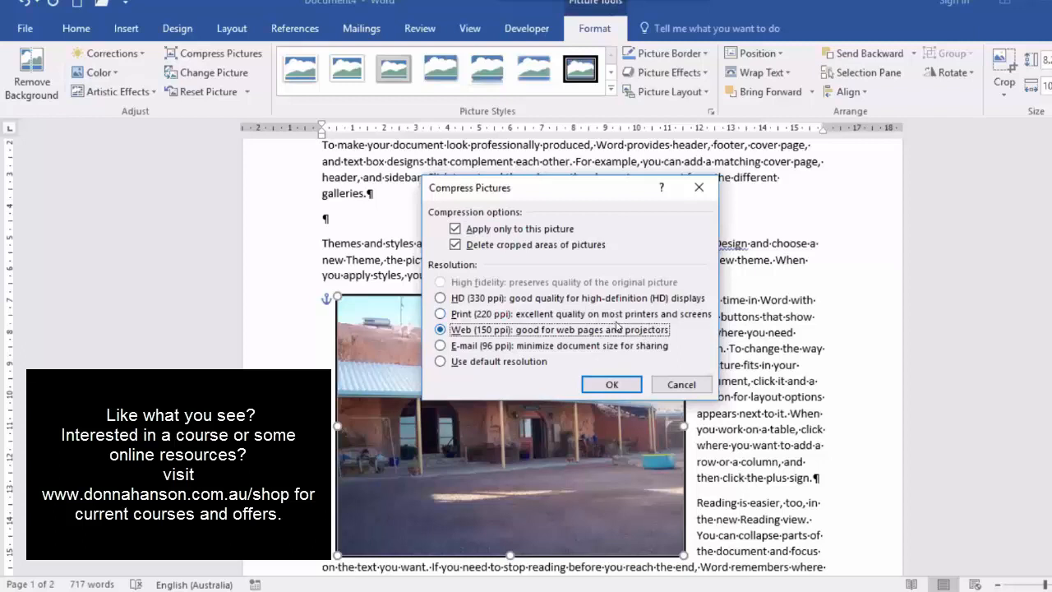
{"action": "left_click", "coordinate": [613, 386]}
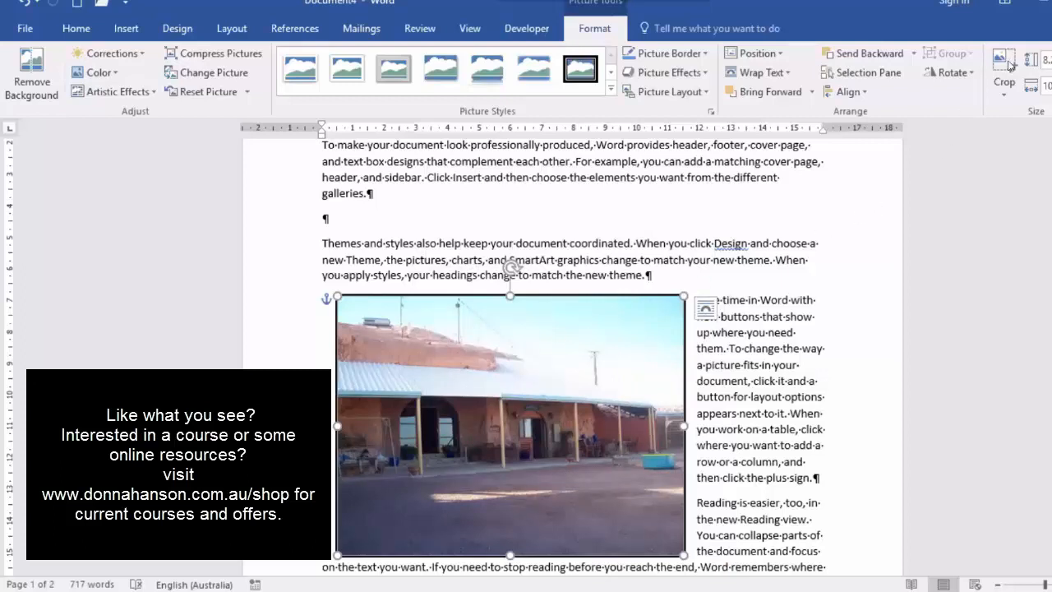
Crop the picture from its lower-right corner to about 7.6 cm wide and 5.5 cm high, keeping the building's left part
{"action": "left_click", "coordinate": [1005, 65]}
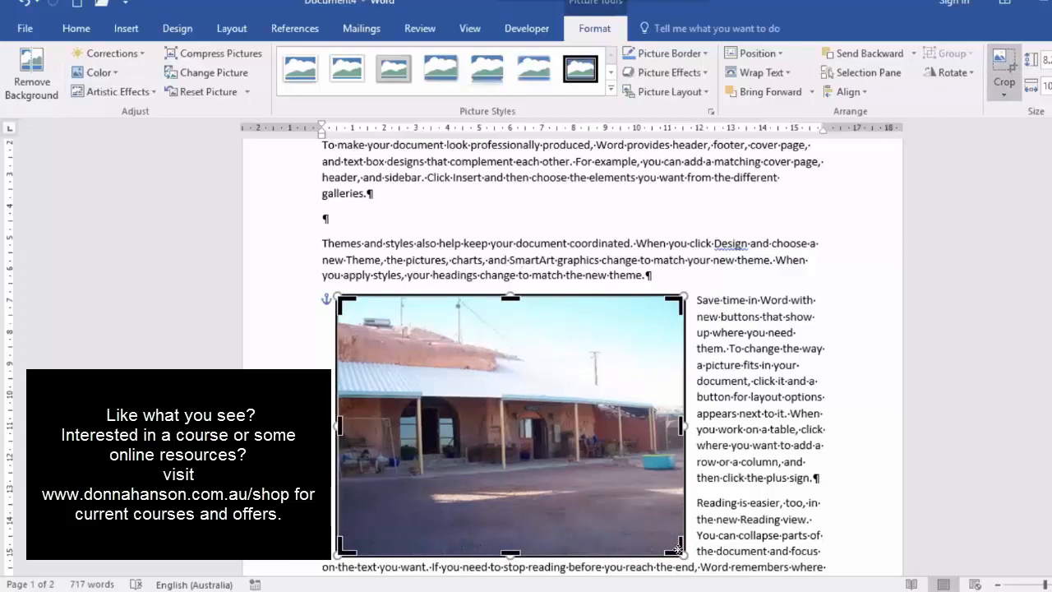
{"action": "left_click_drag", "start_coordinate": [611, 487], "coordinate": [580, 472]}
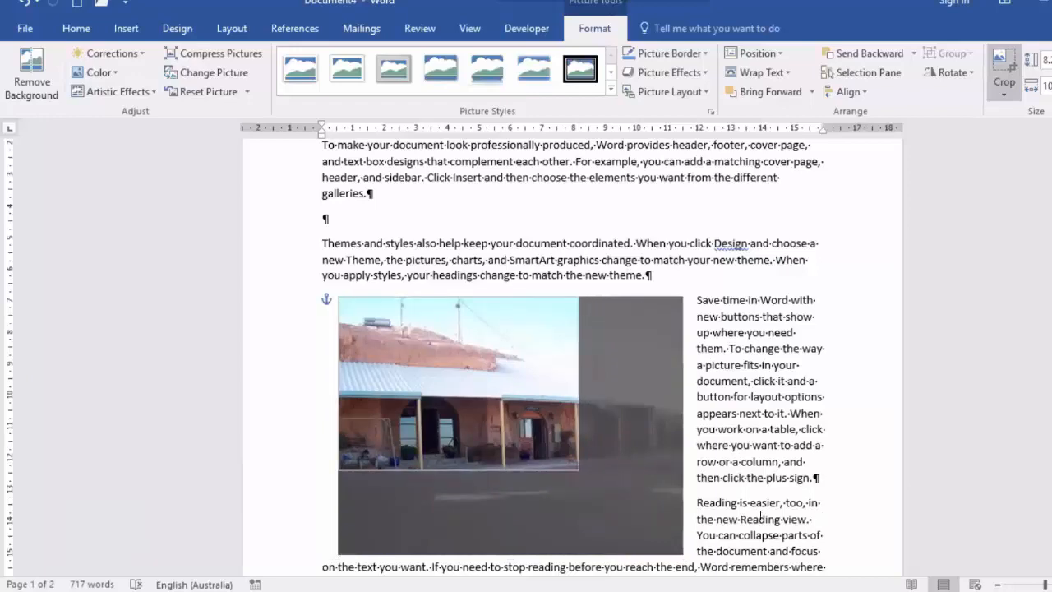
{"action": "left_click", "coordinate": [745, 258]}
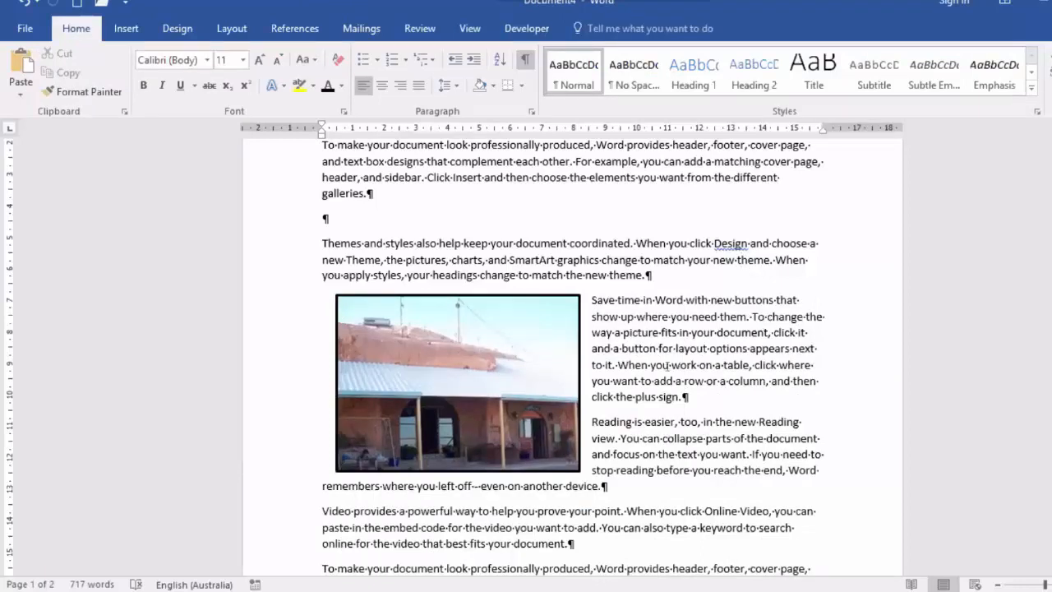
{"action": "left_click", "coordinate": [485, 396]}
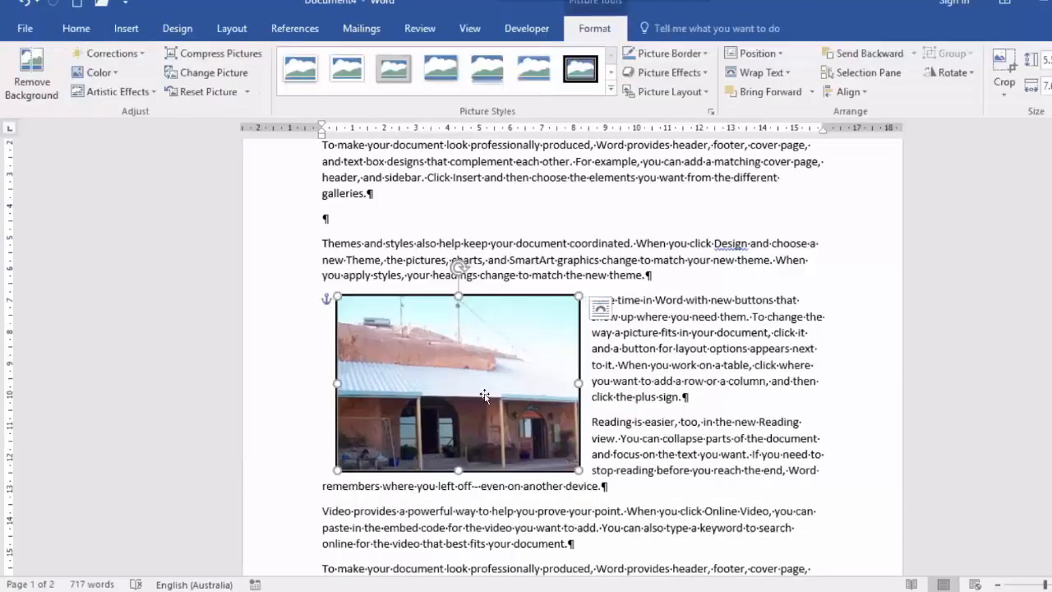